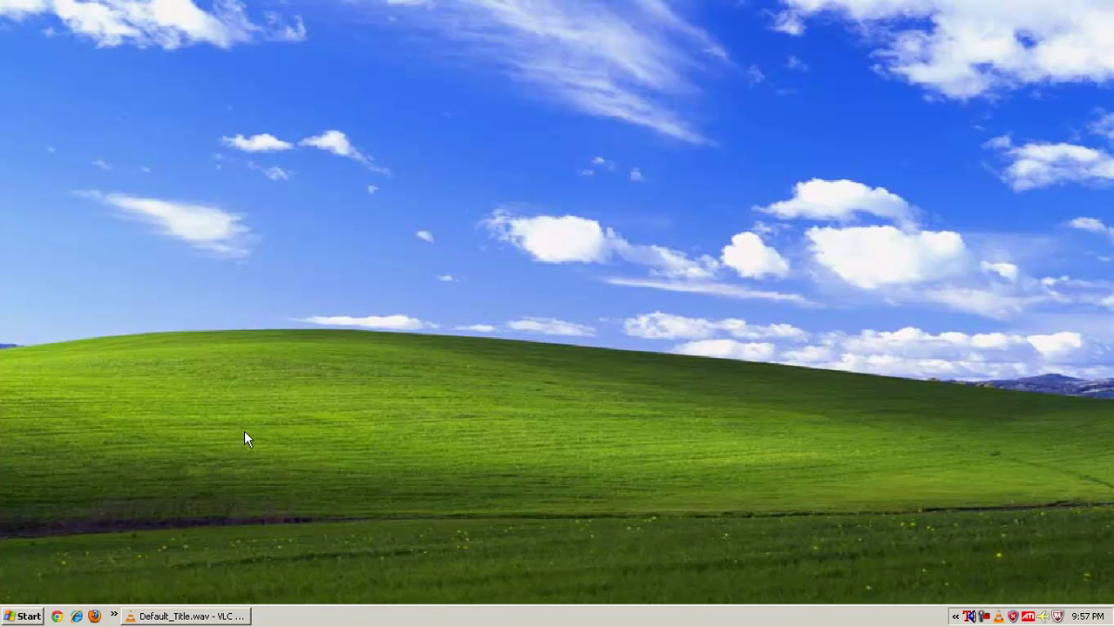
Step: Enter regedit in the Run prompt from the Start menu
click(29, 617)
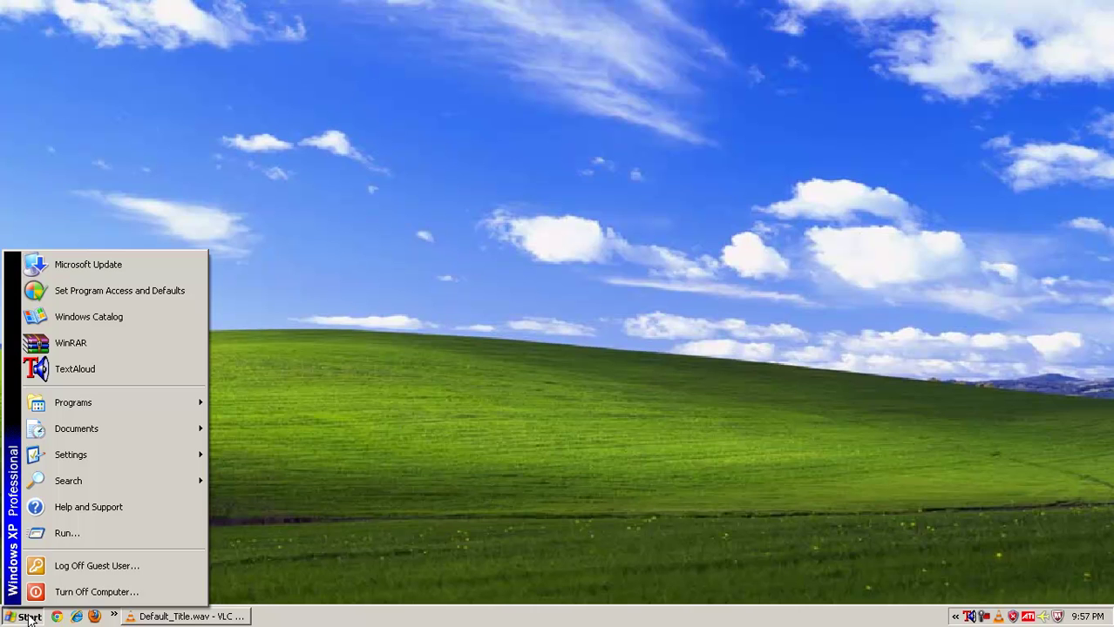
click(78, 533)
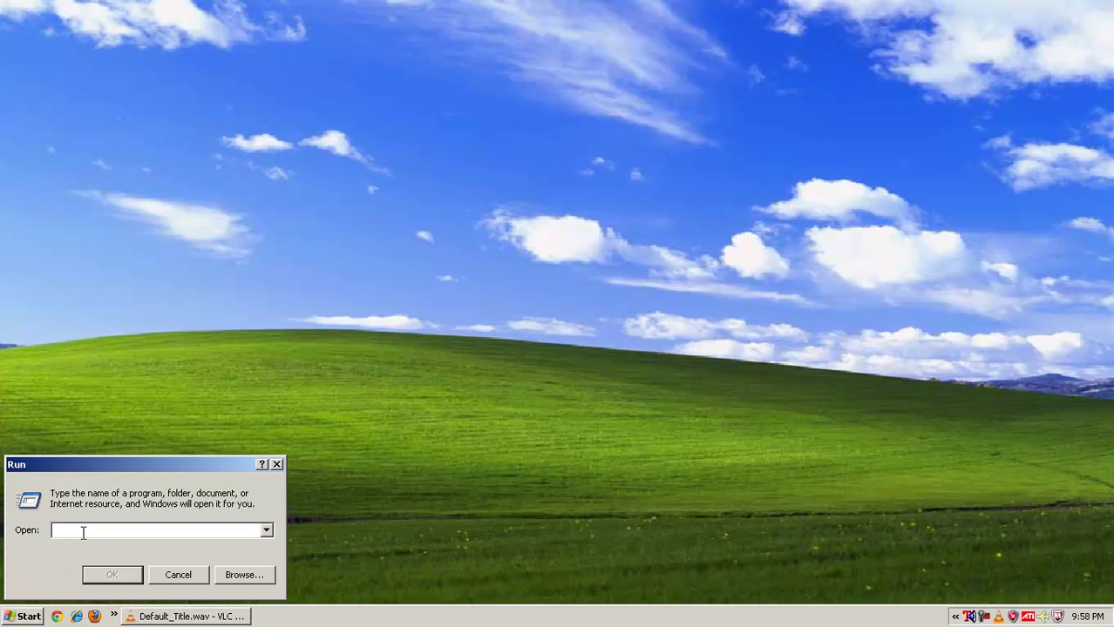
text(r)
text(eg)
text(edi)
text(t)
Step: Launch Registry Editor and expand HKEY_CURRENT_USER > Software, selecting the Microsoft key
click(111, 579)
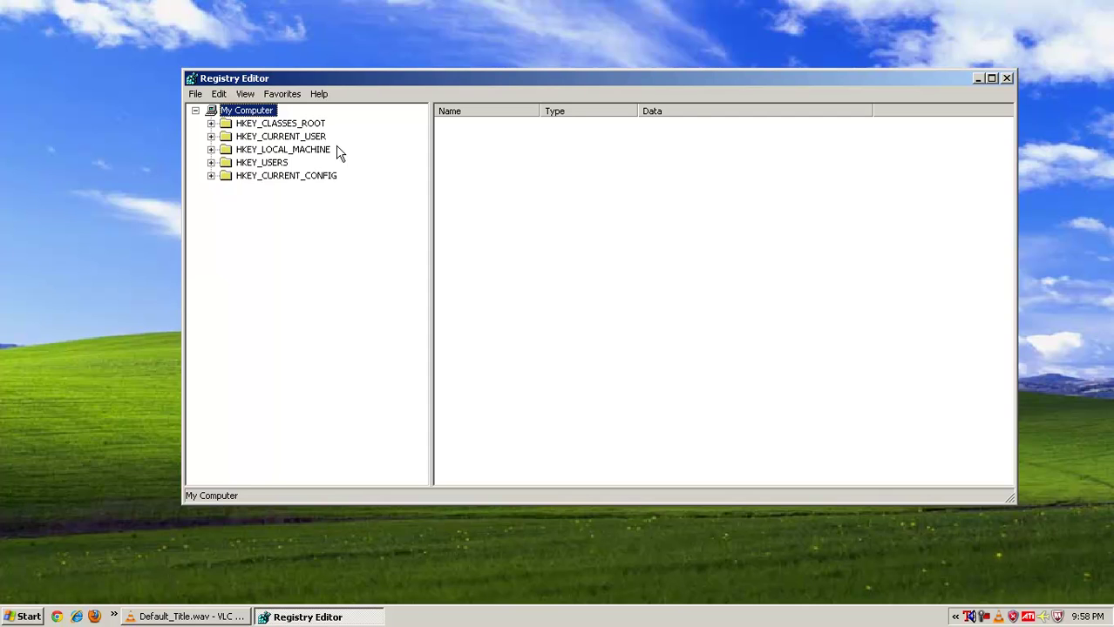
click(262, 140)
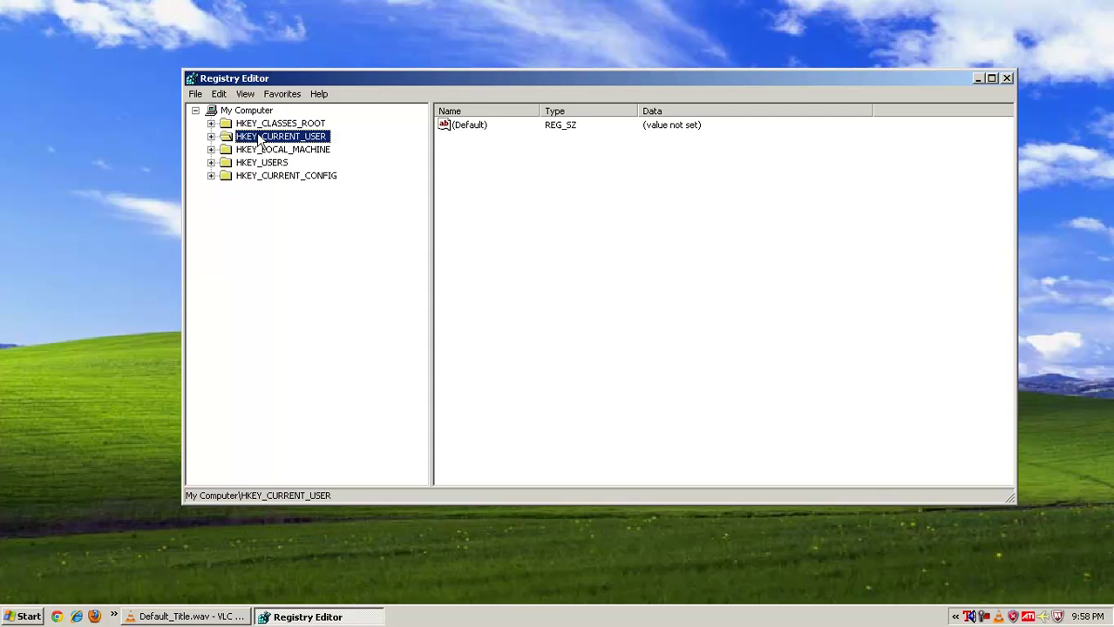
click(211, 137)
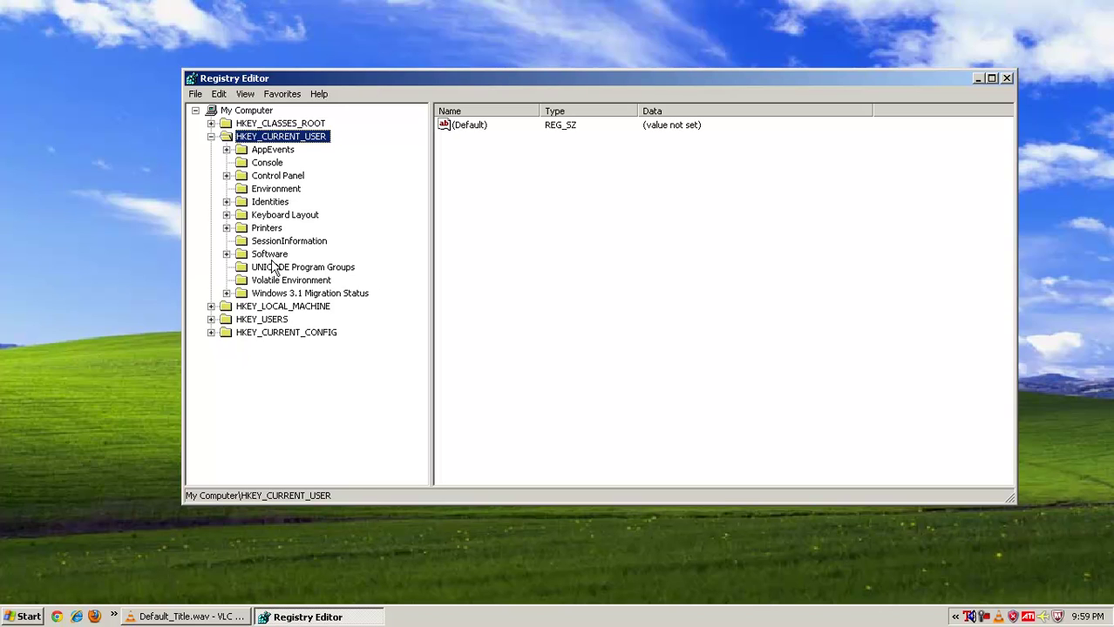
click(260, 254)
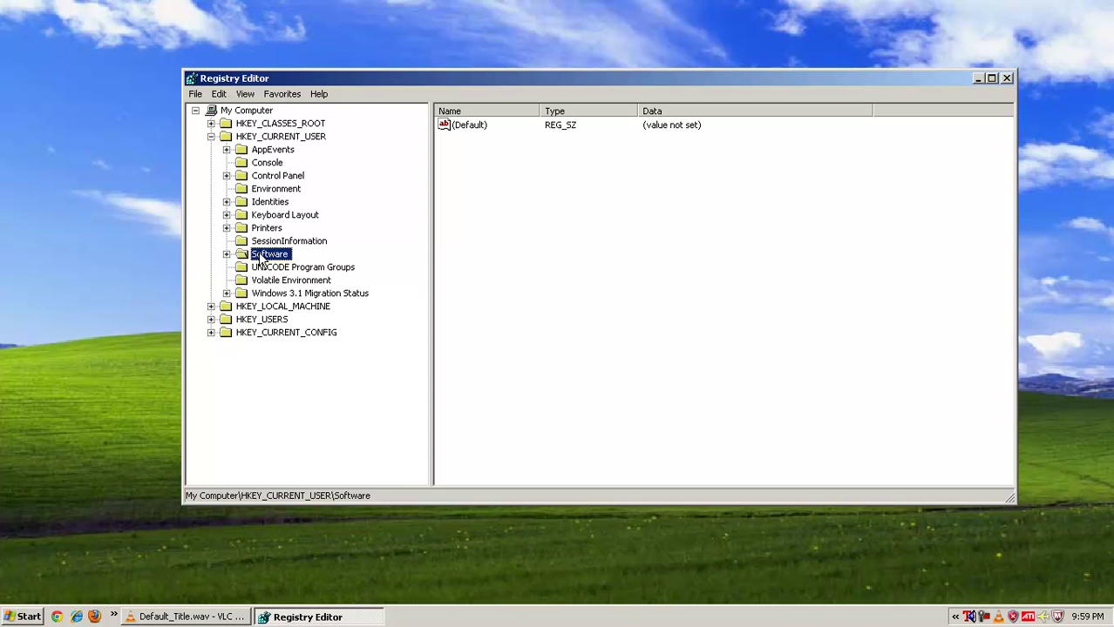
click(225, 254)
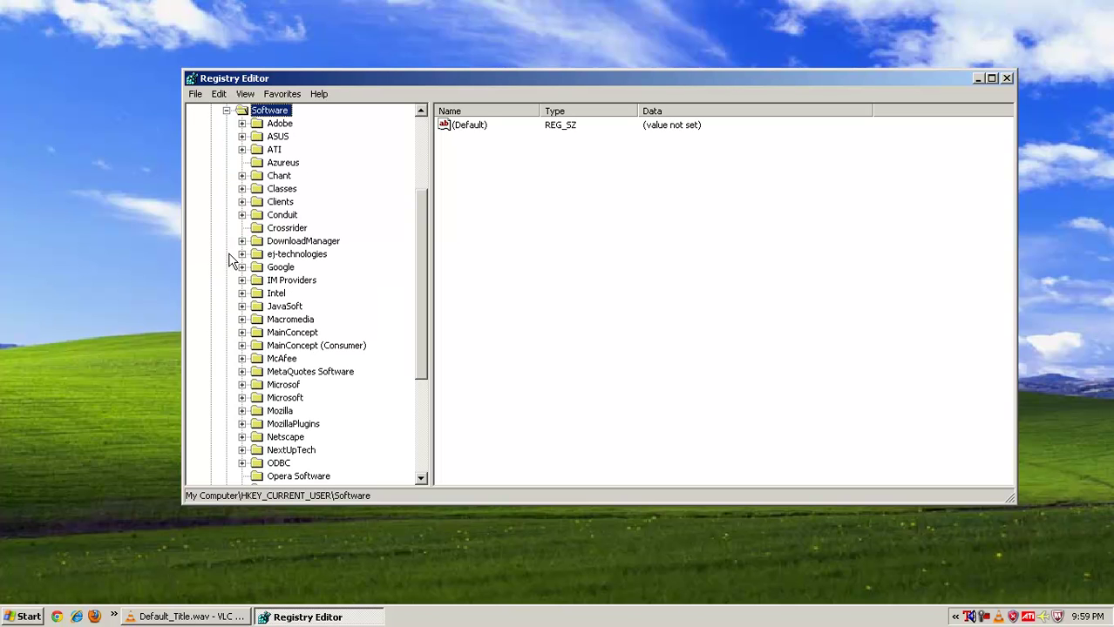
click(281, 399)
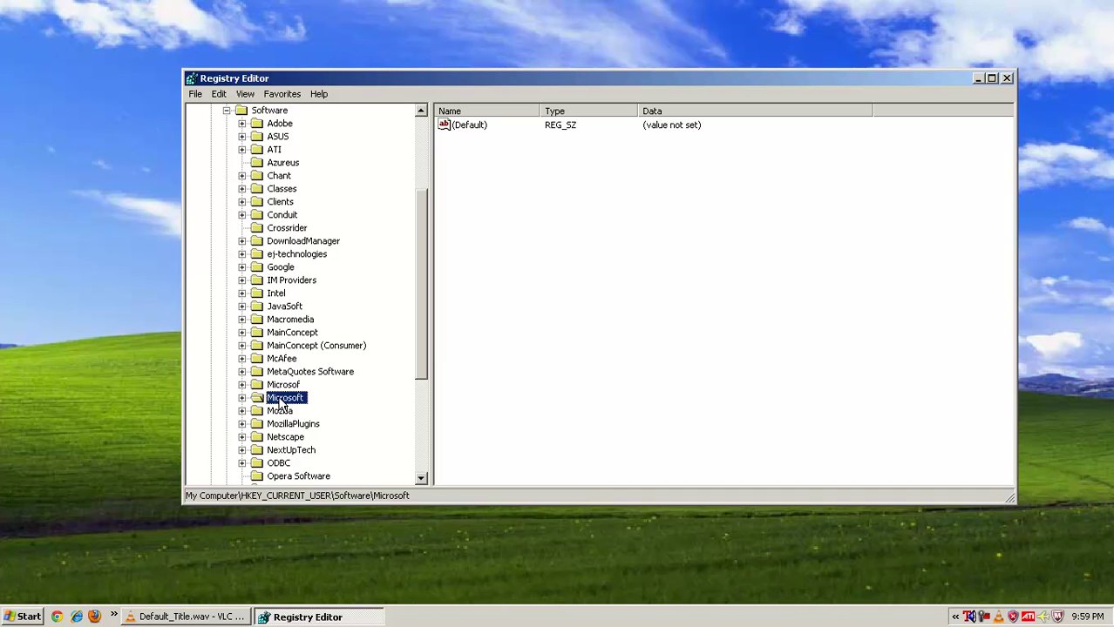
Step: Expand Microsoft and then the Windows key beneath it
click(243, 398)
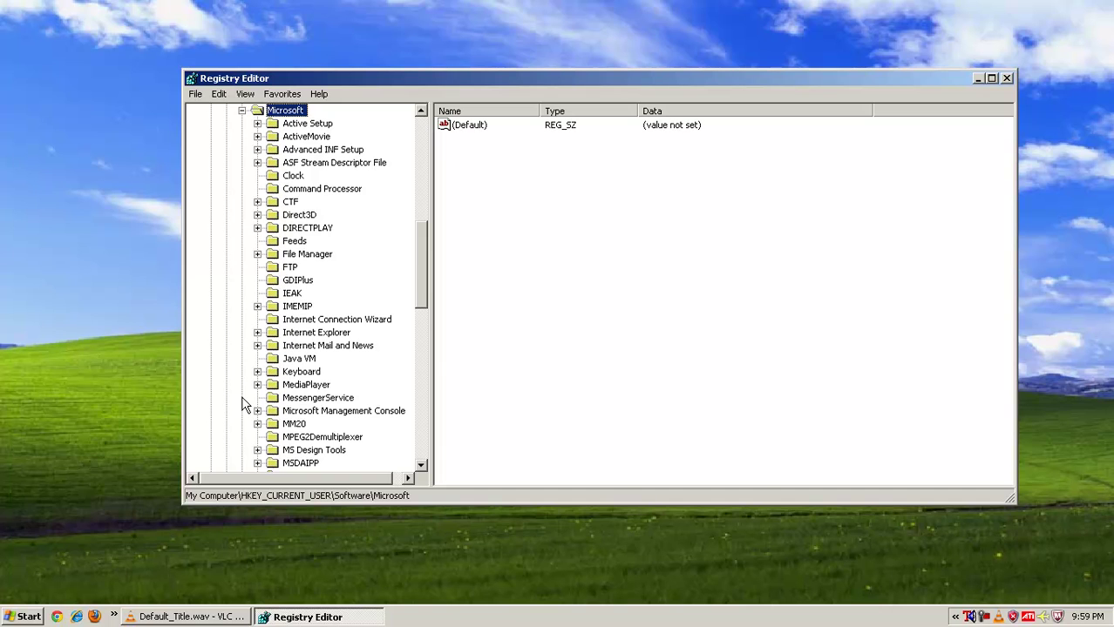
scroll(335, 386, down, 3)
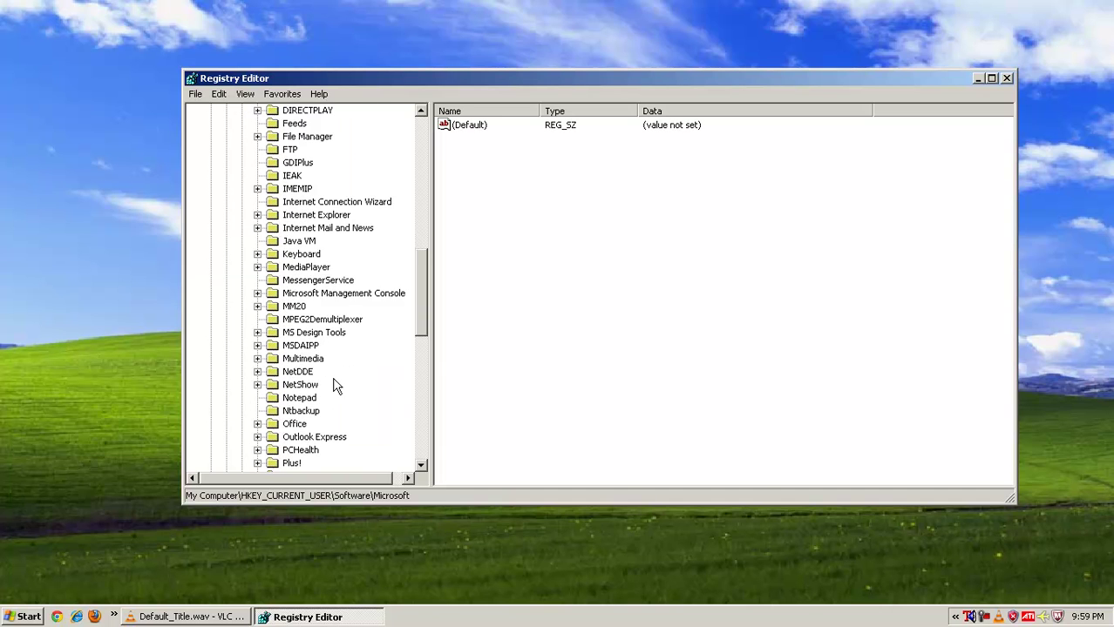
scroll(336, 386, down, 3)
scroll(335, 386, down, 2)
scroll(336, 386, down, 2)
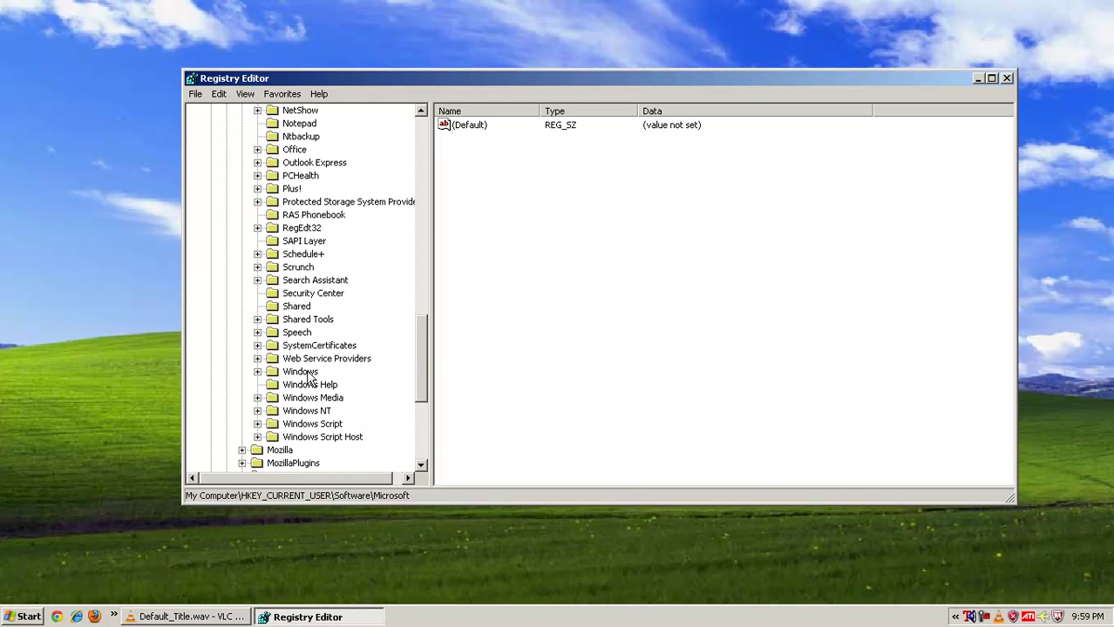
click(307, 372)
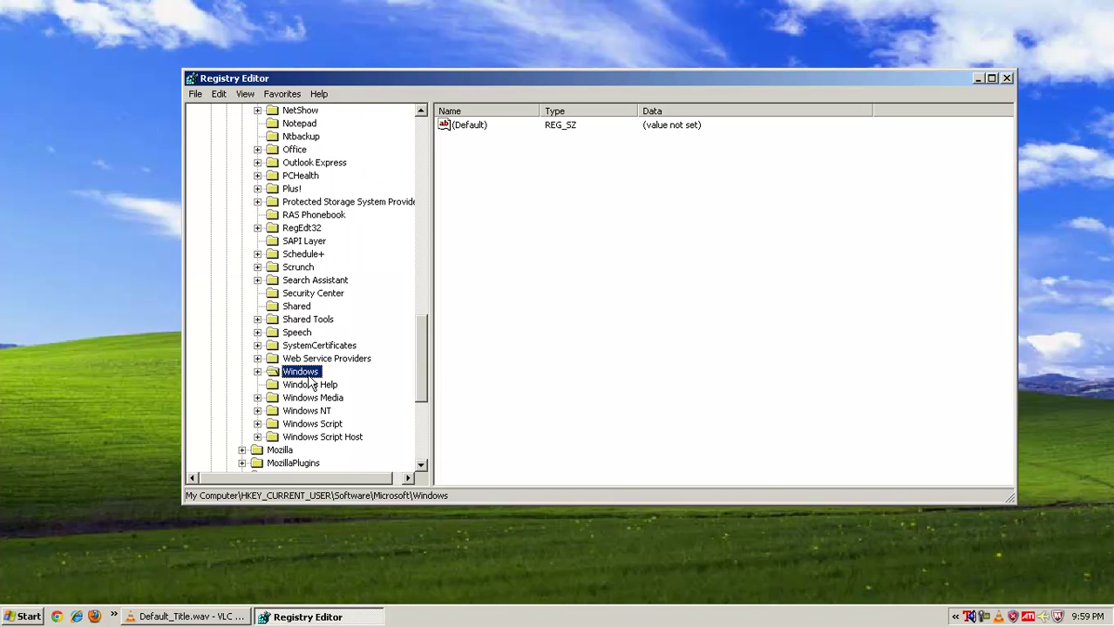
click(257, 372)
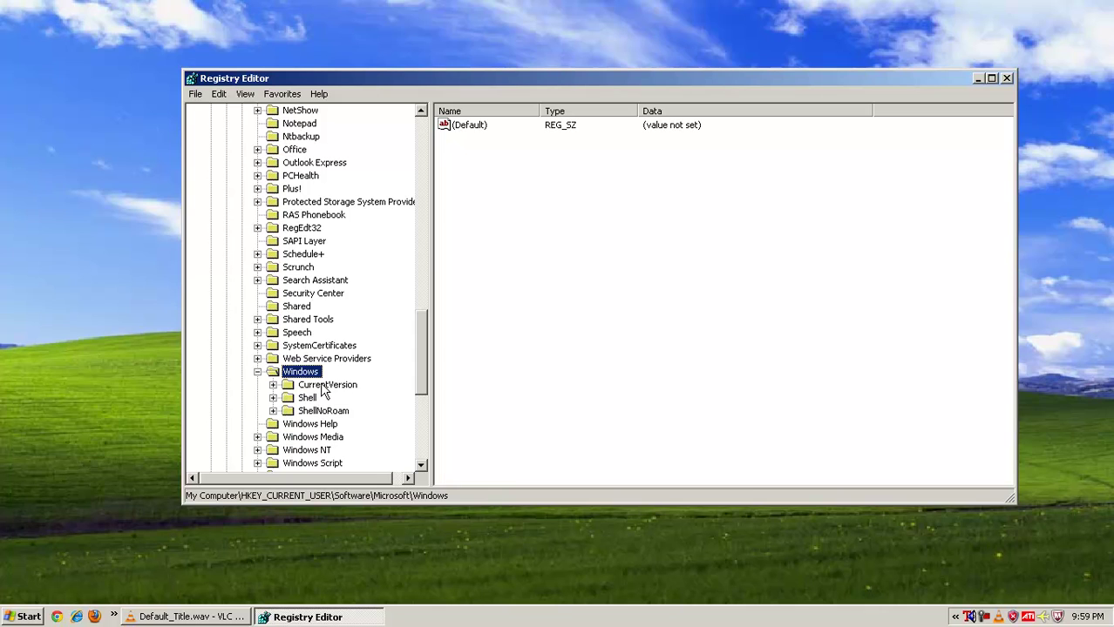
Step: Expand CurrentVersion > Policies and select the Explorer key, showing NoDriveTypeAutoRun
click(322, 386)
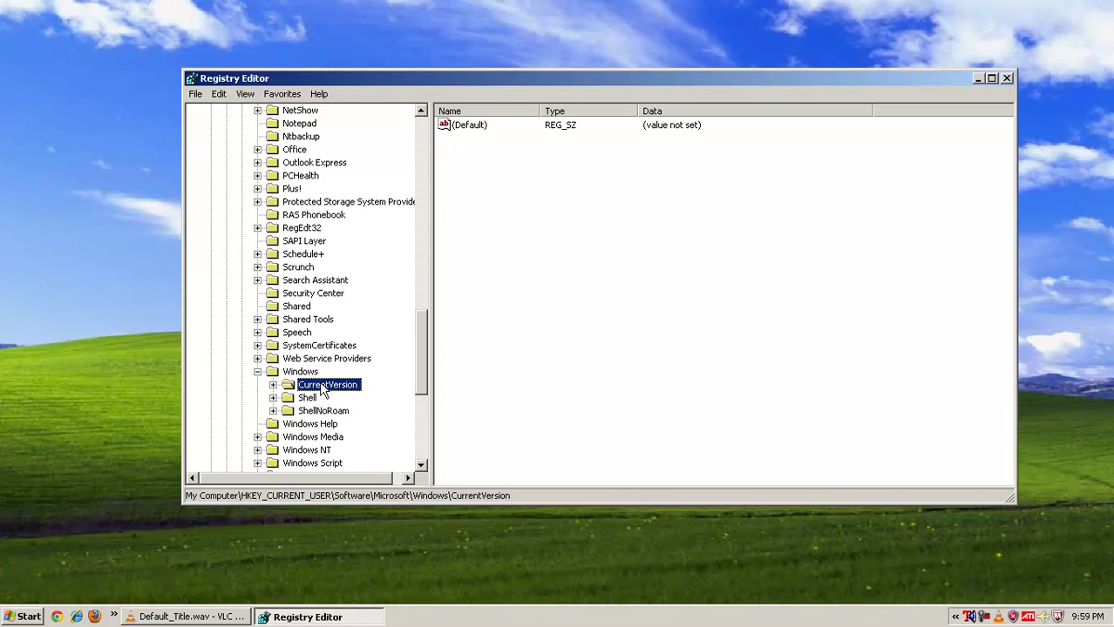
click(273, 384)
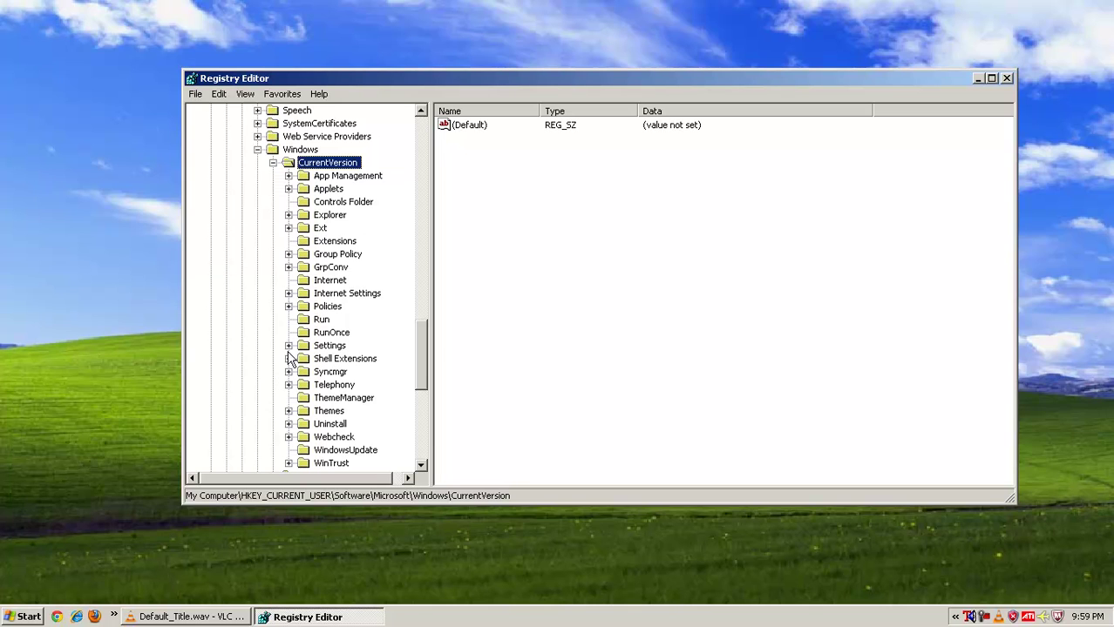
click(328, 308)
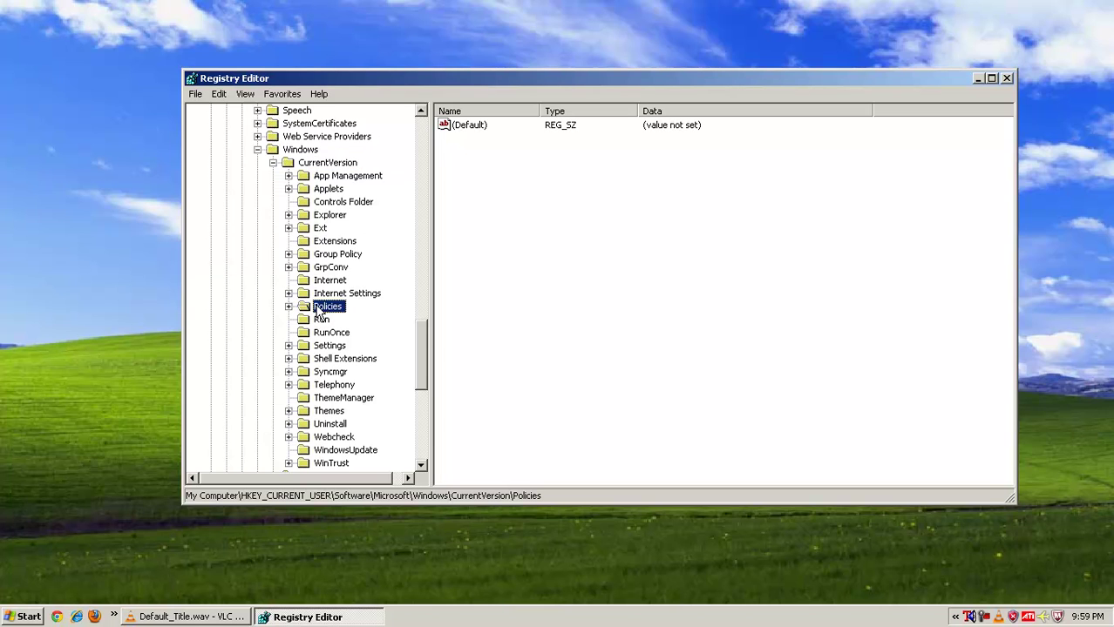
click(289, 306)
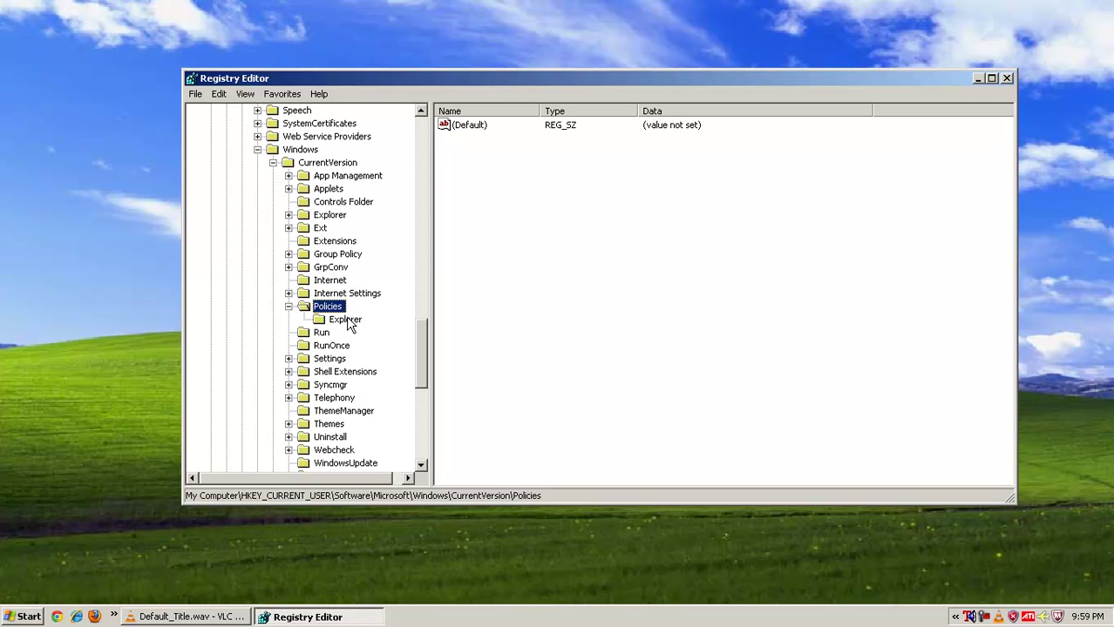
click(347, 320)
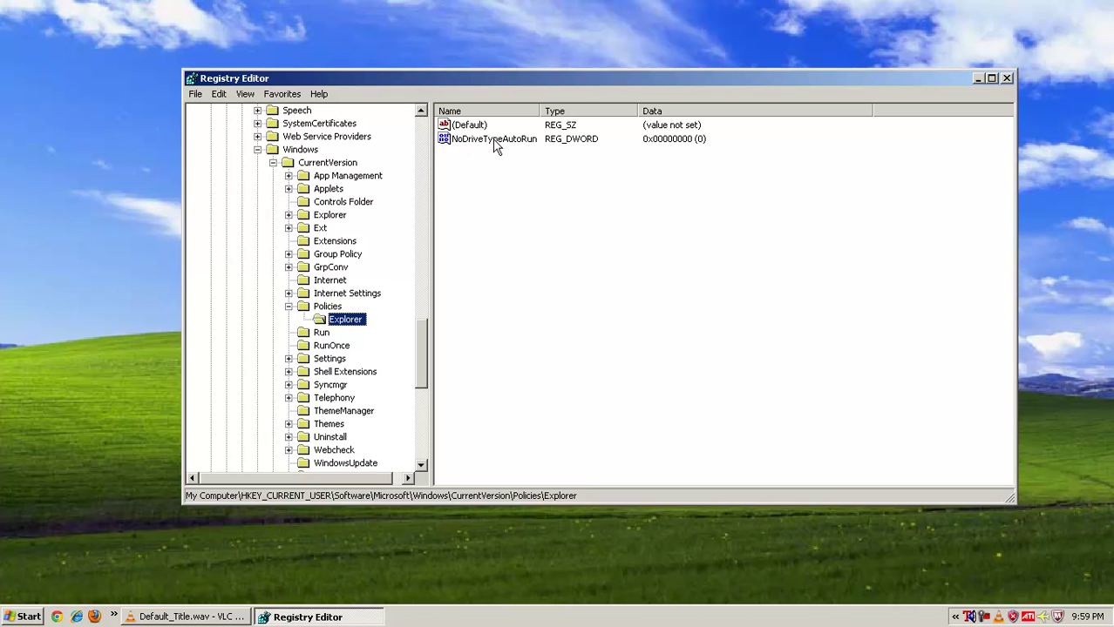
Step: Change the NoDriveTypeAutoRun DWORD from 0 to hexadecimal 95
click(494, 145)
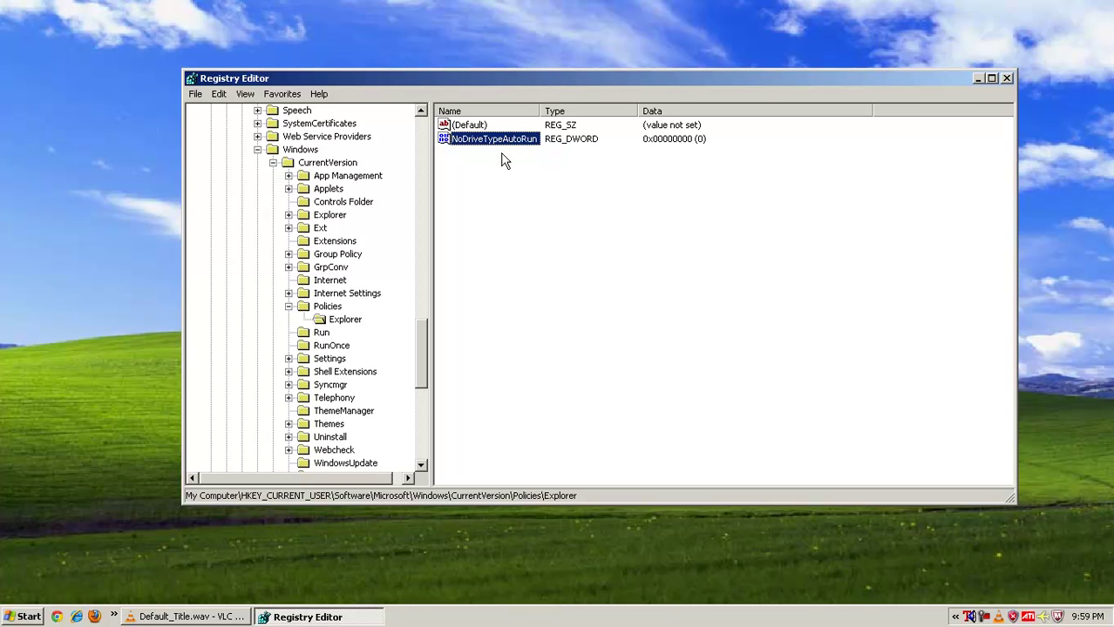
double_click(503, 143)
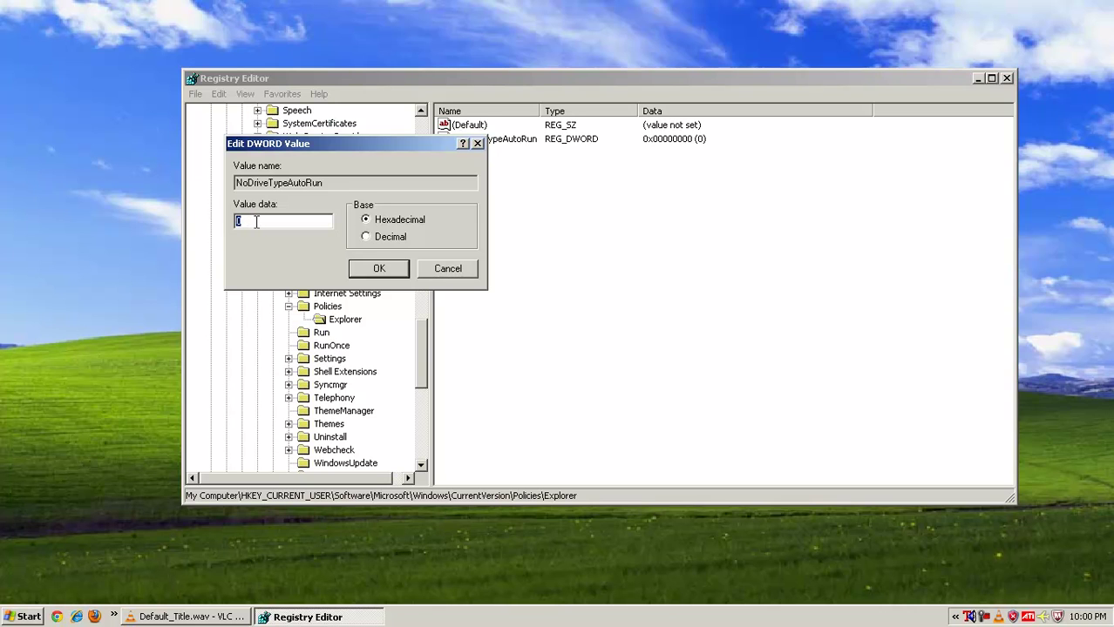
text(95)
click(379, 270)
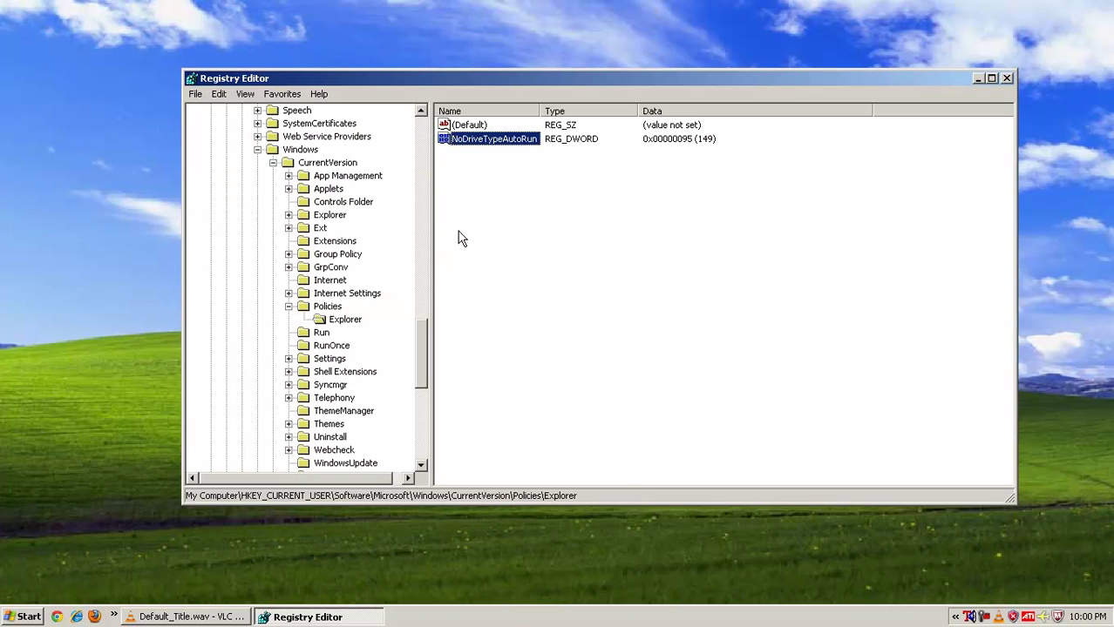